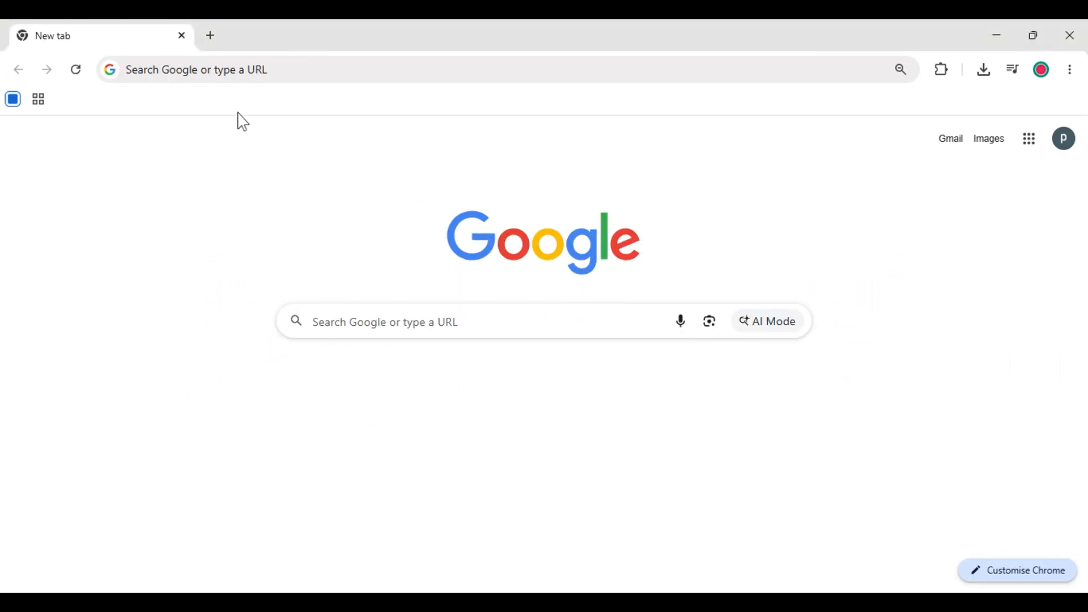
# - Search Google for "gamma" and open the Gamma AI presentation maker's website from the results
pyautogui.click(294, 75)
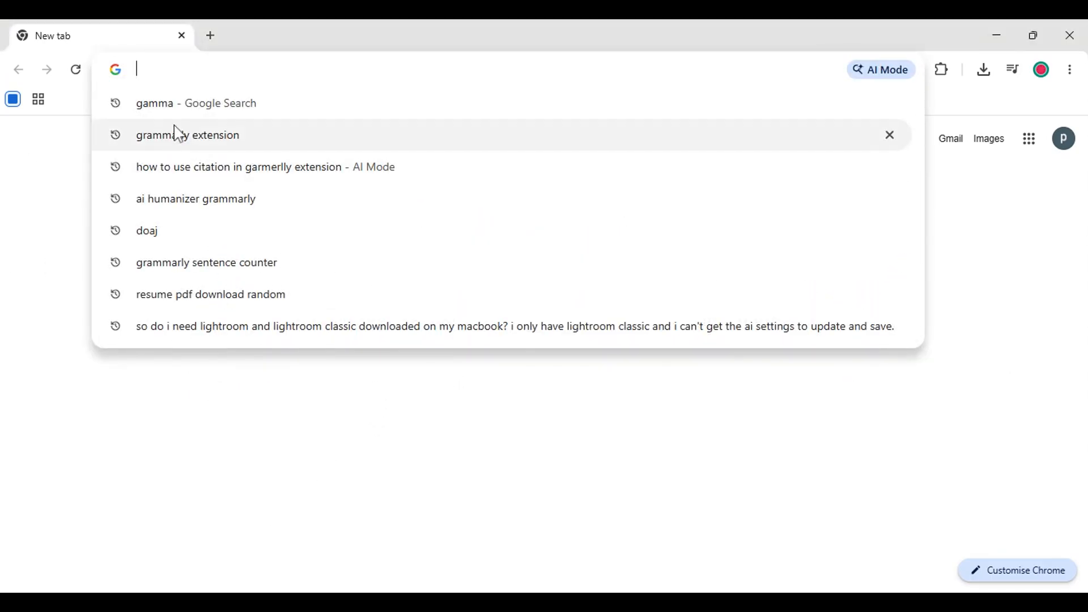
pyautogui.click(175, 108)
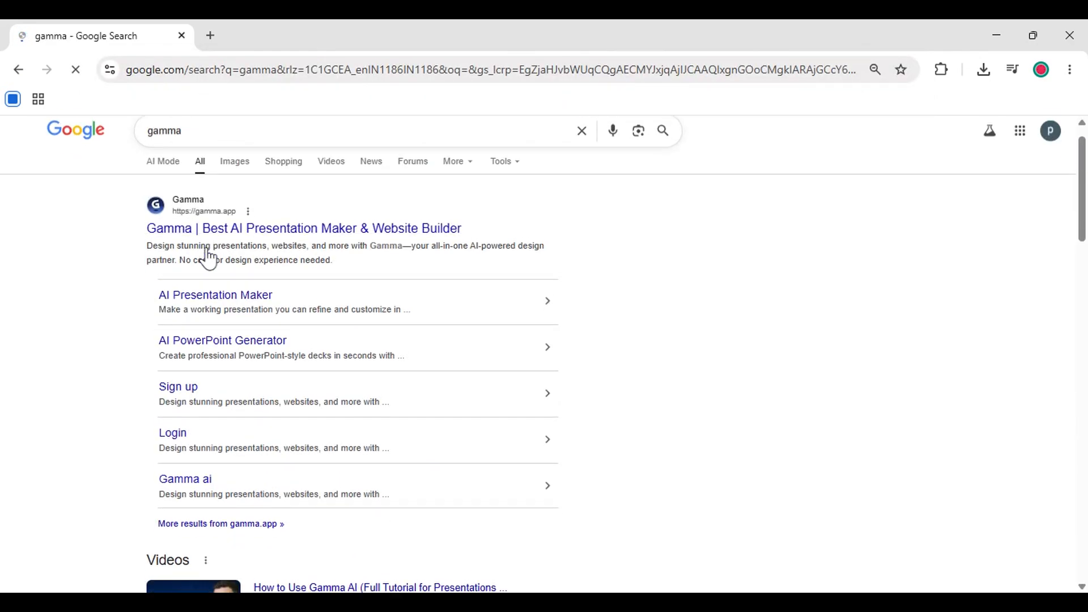
pyautogui.scroll(6, 178, 204)
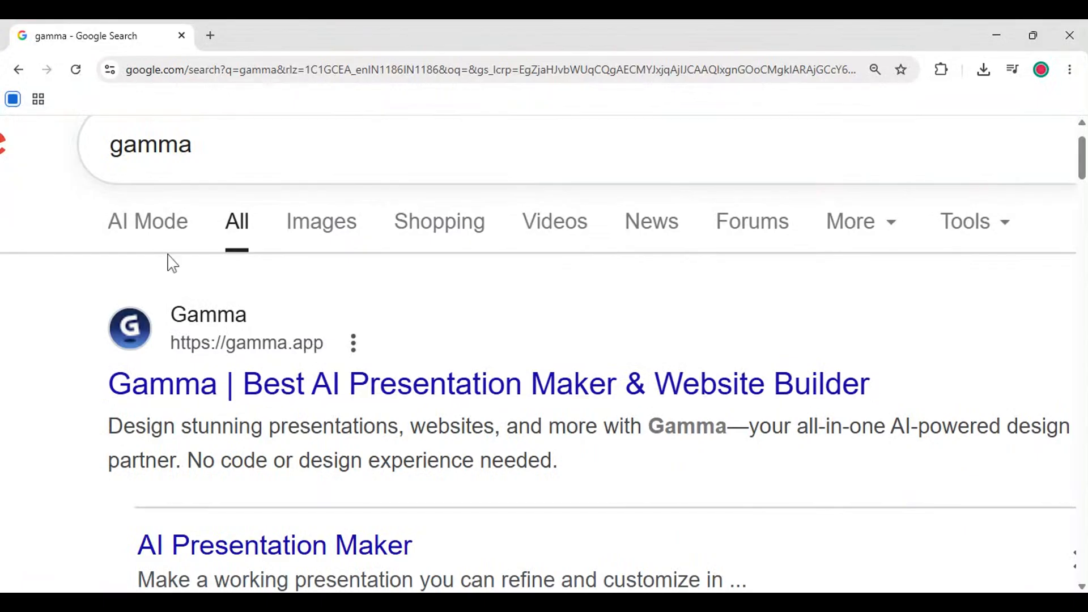
pyautogui.click(196, 390)
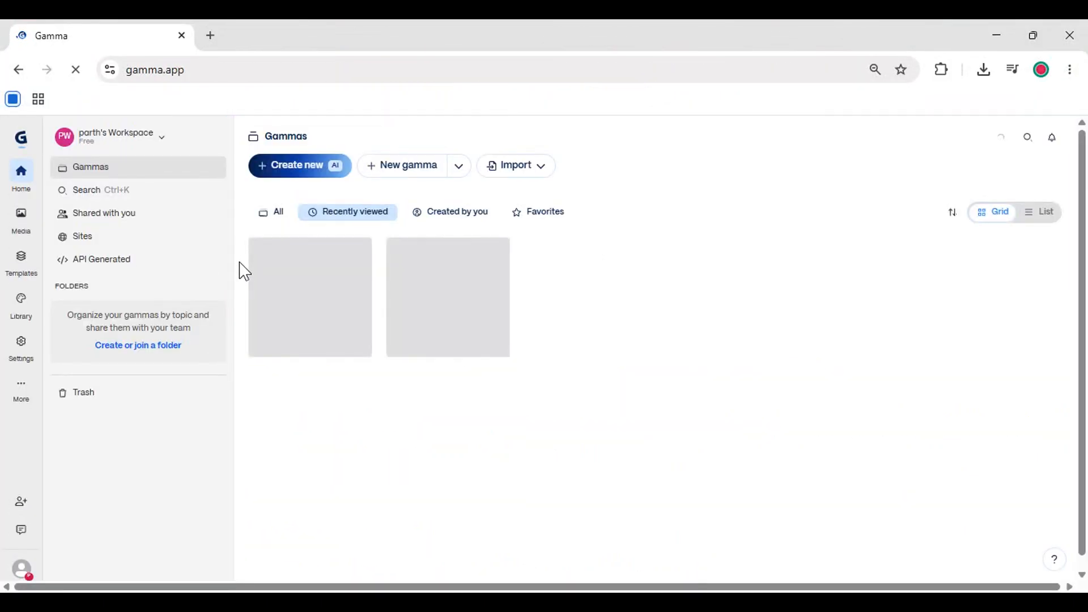
# - Start a new AI creation and choose to generate it from a one-line prompt
pyautogui.click(145, 147)
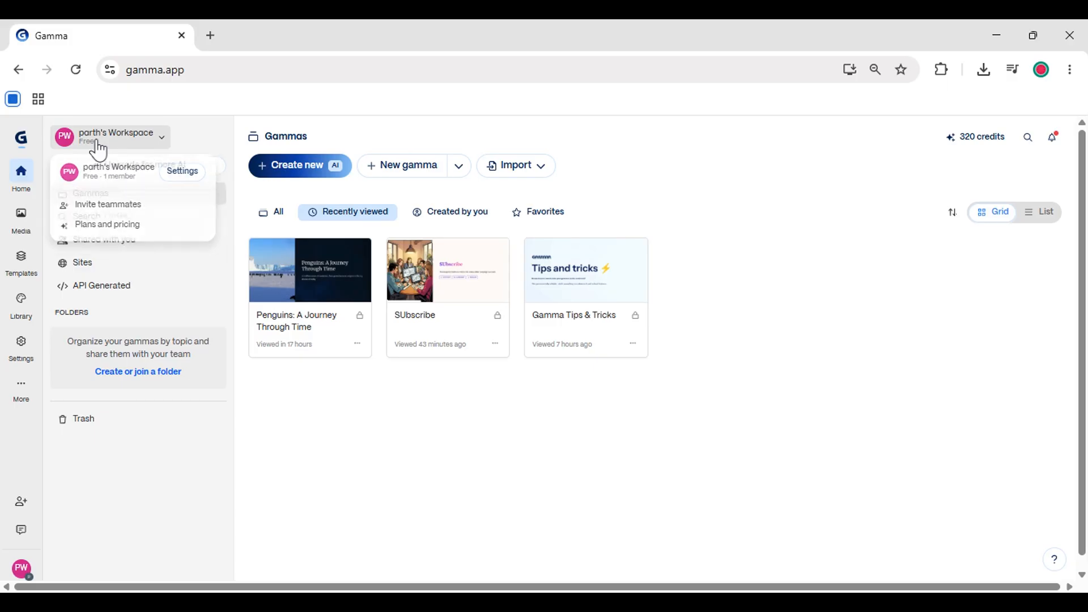
pyautogui.click(94, 149)
pyautogui.scroll(5, 278, 153)
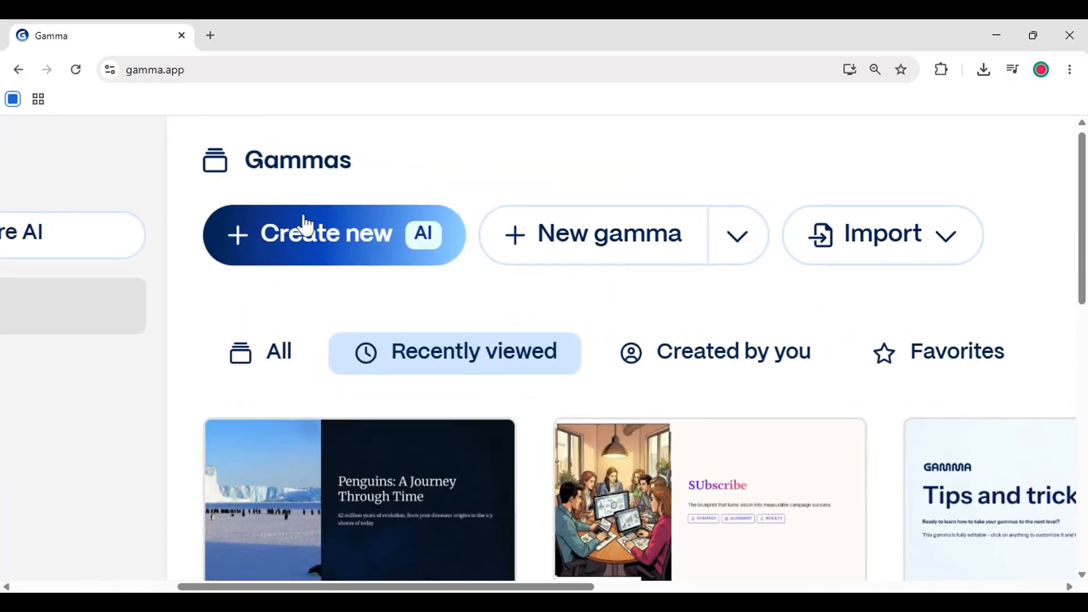
pyautogui.click(321, 238)
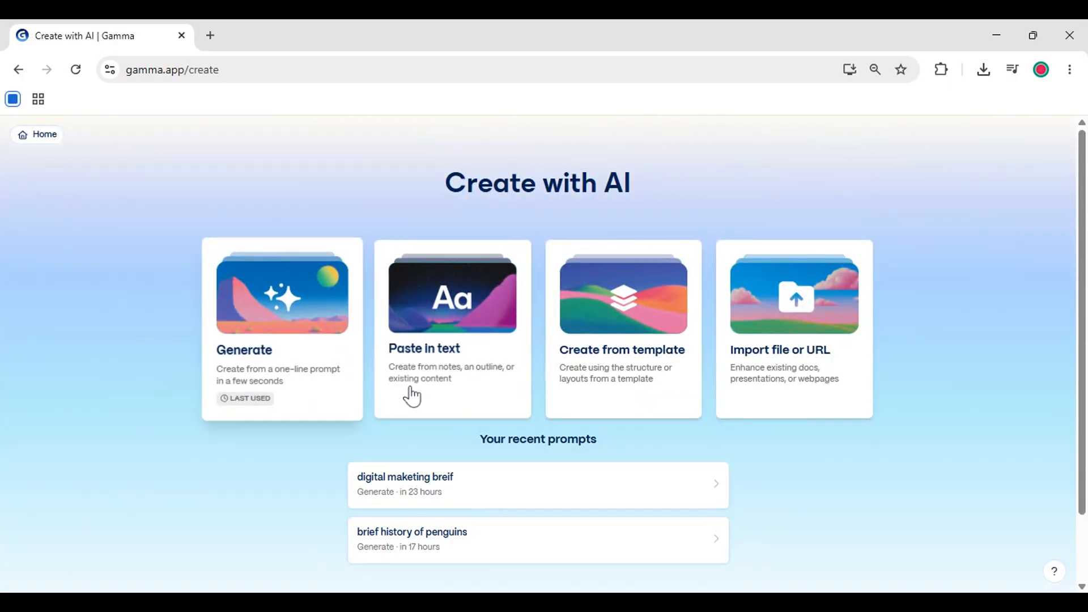
pyautogui.scroll(-1, 345, 303)
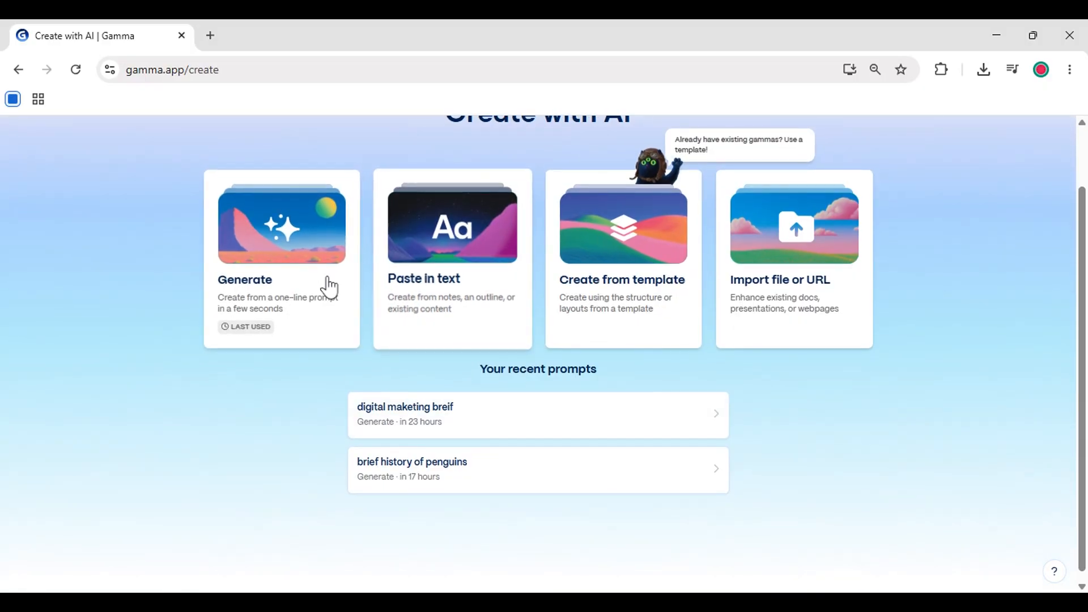
pyautogui.click(308, 243)
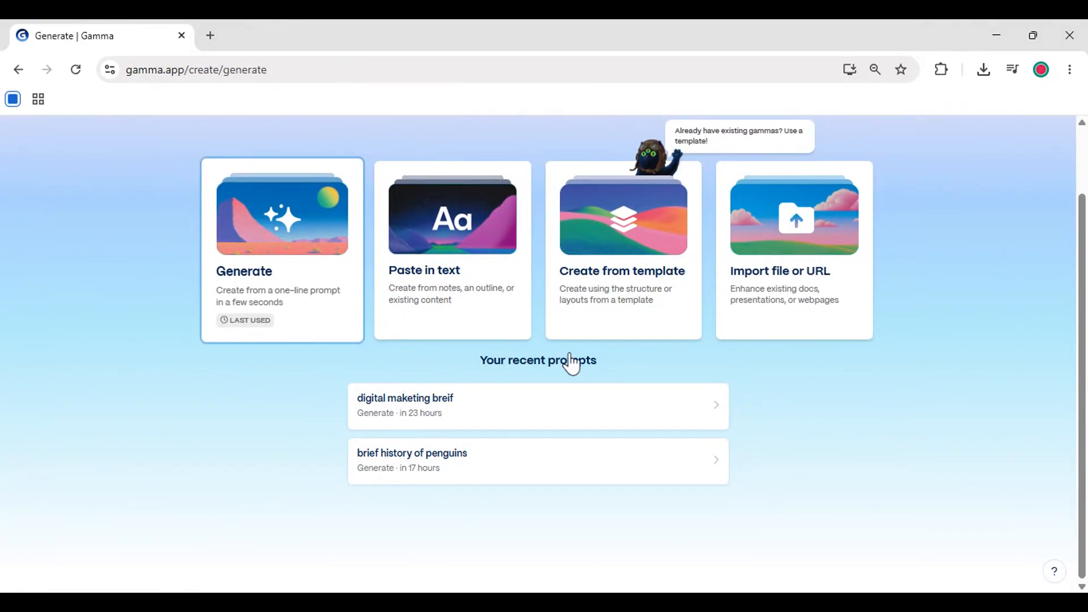
# - Set the number of cards for the presentation to 4
pyautogui.scroll(5, 430, 238)
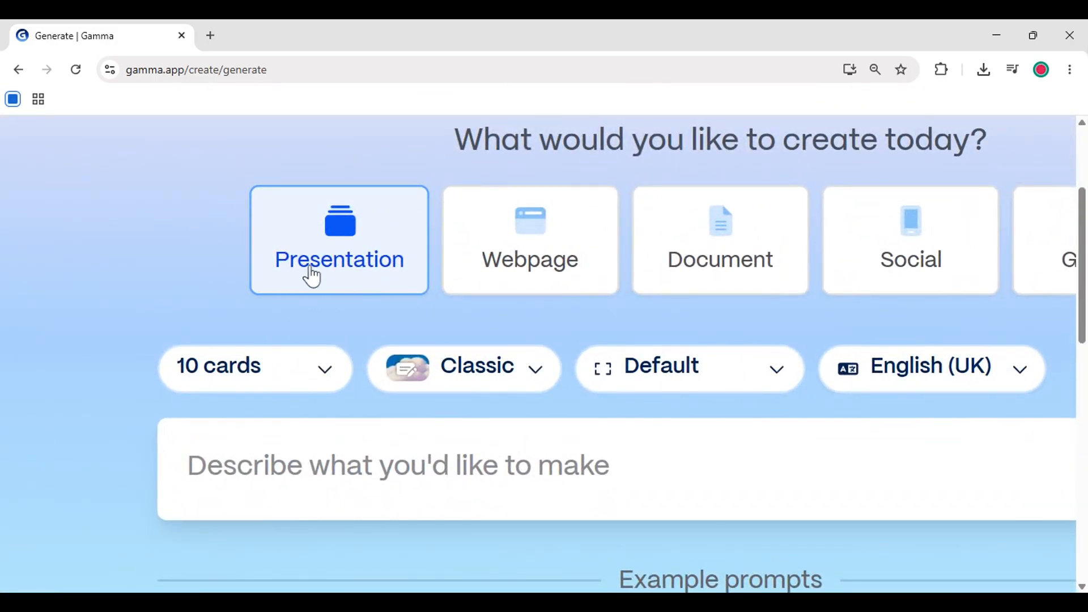
pyautogui.scroll(-5, 359, 292)
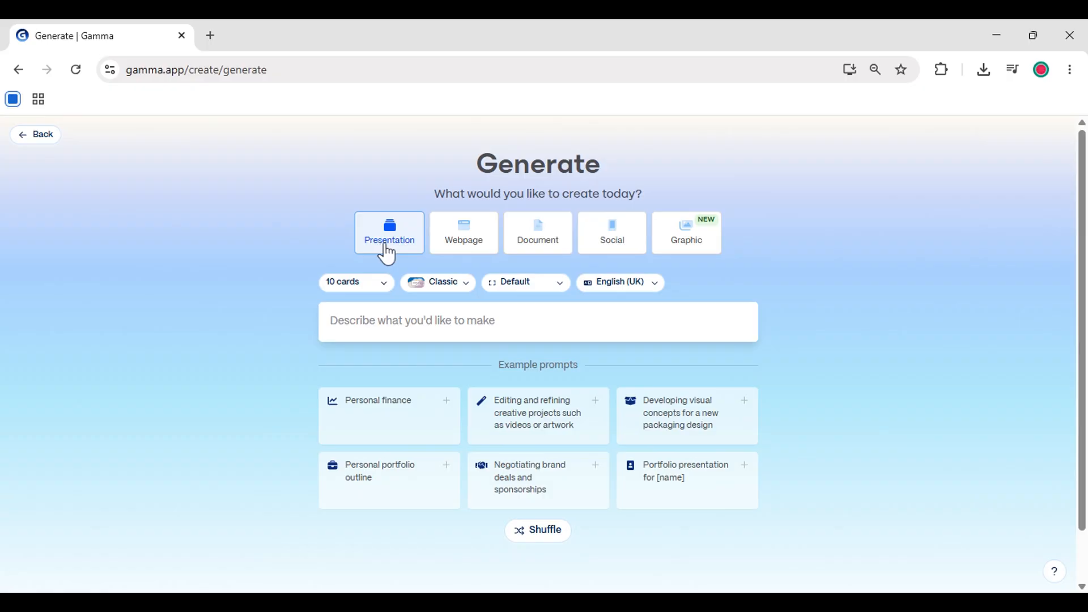
pyautogui.click(383, 284)
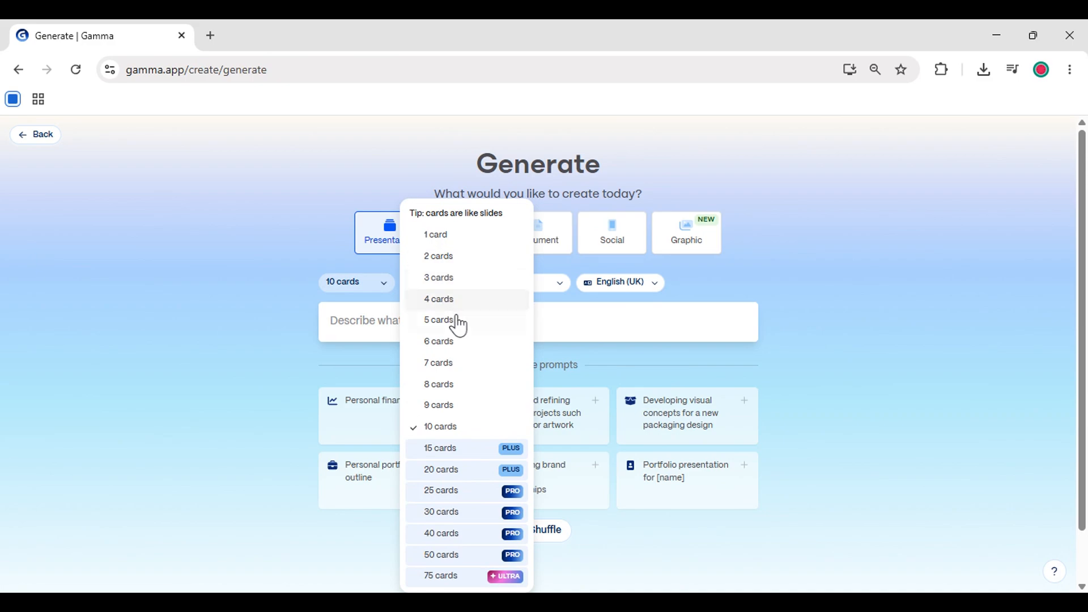
pyautogui.click(447, 300)
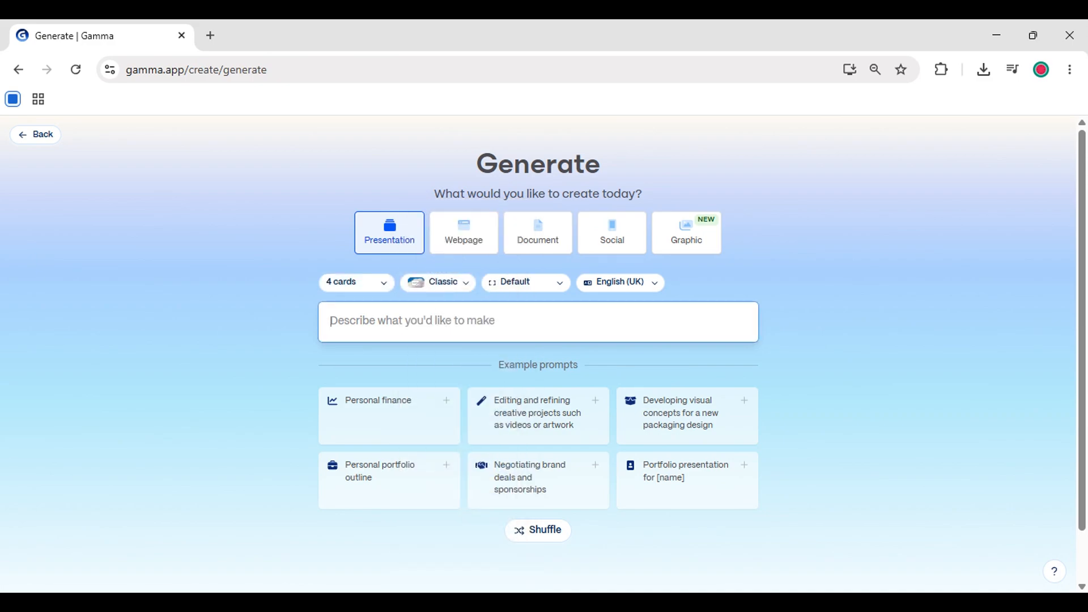
# - Enter "Digital marketing for beginners" as the description of the presentation
pyautogui.scroll(5, 544, 335)
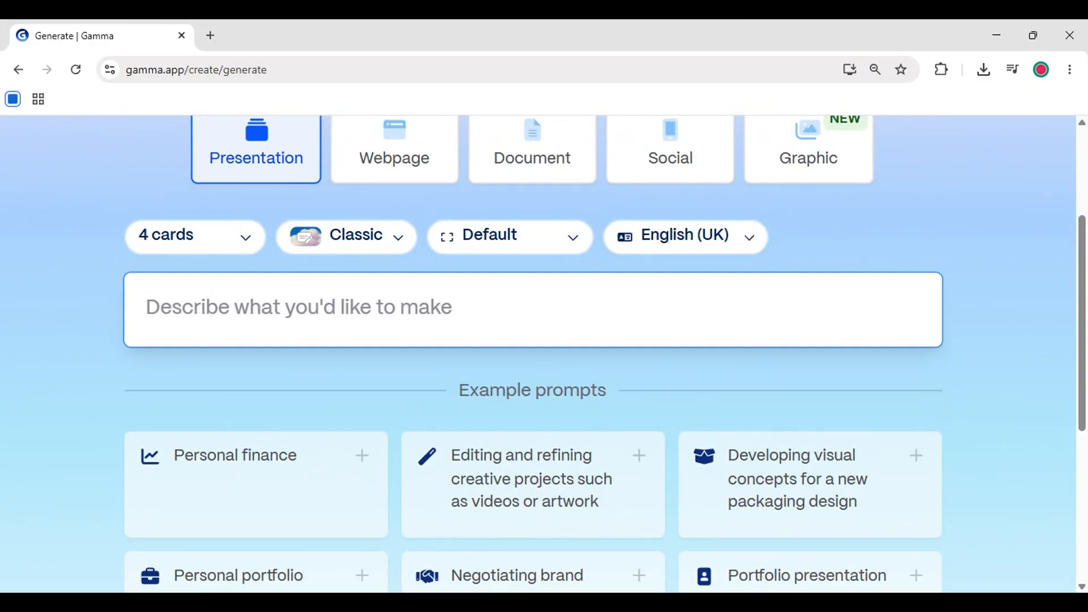
pyautogui.write('digital marketing for beginners')
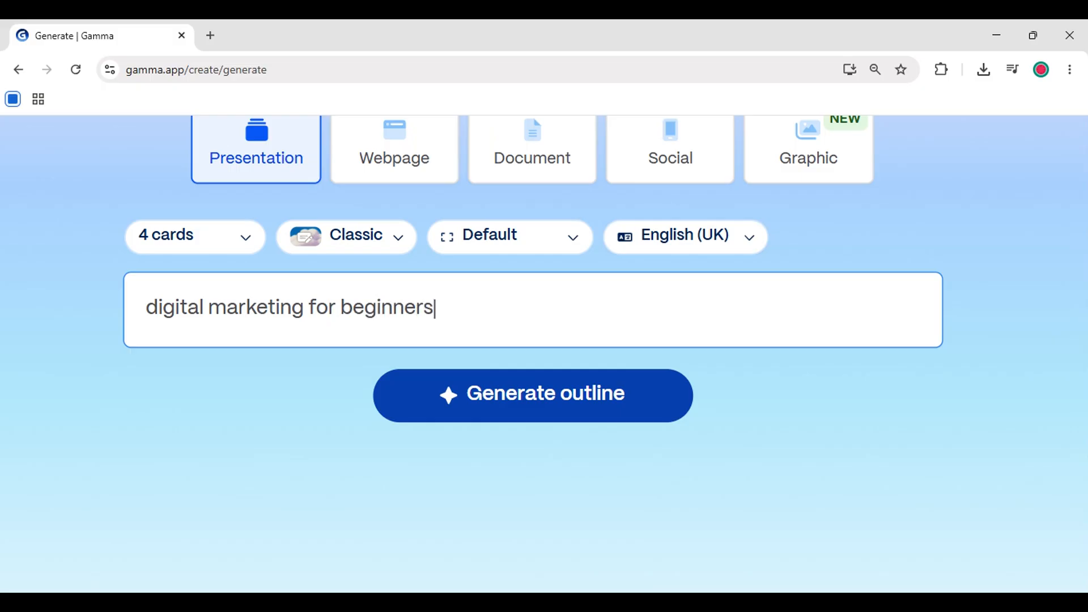
pyautogui.moveTo(435, 309); pyautogui.dragTo(95, 306)
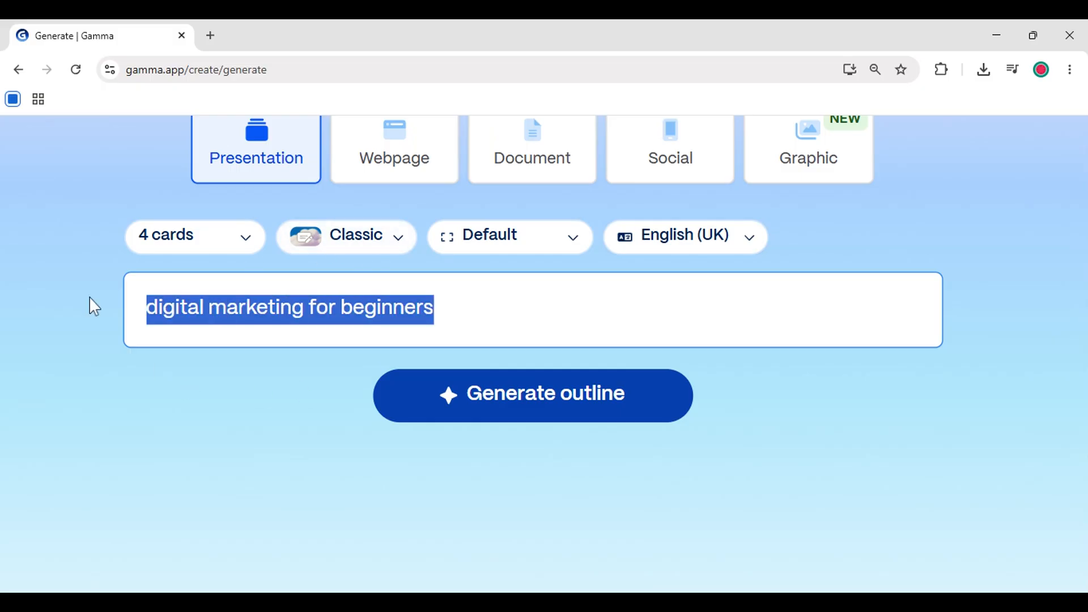
pyautogui.click(154, 308)
pyautogui.press('BackSpace')
pyautogui.write('D')
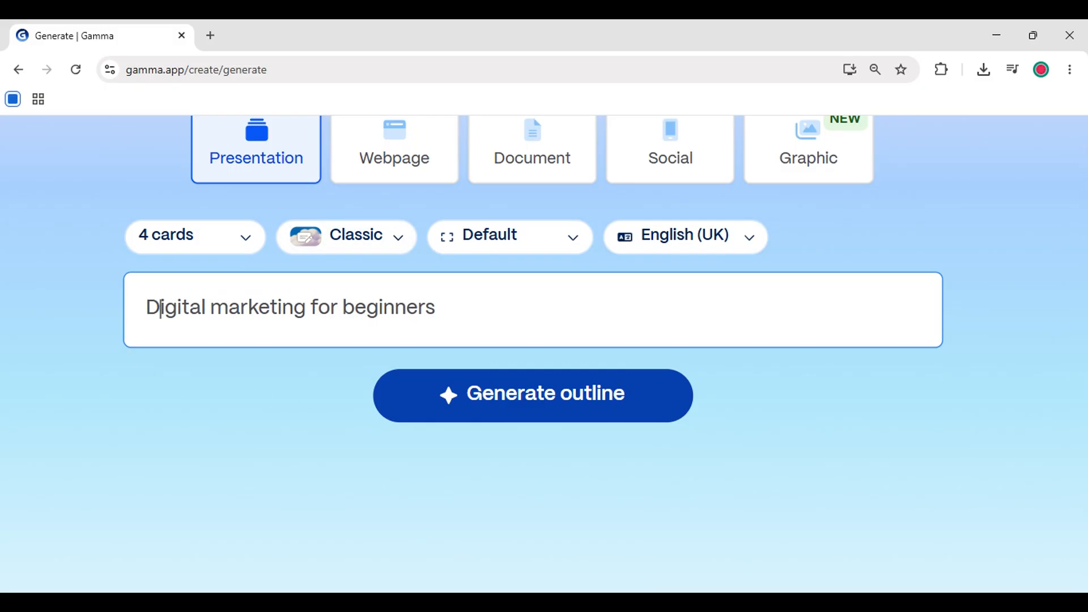
# - Generate the presentation outline from the entered prompt
pyautogui.scroll(4, 527, 403)
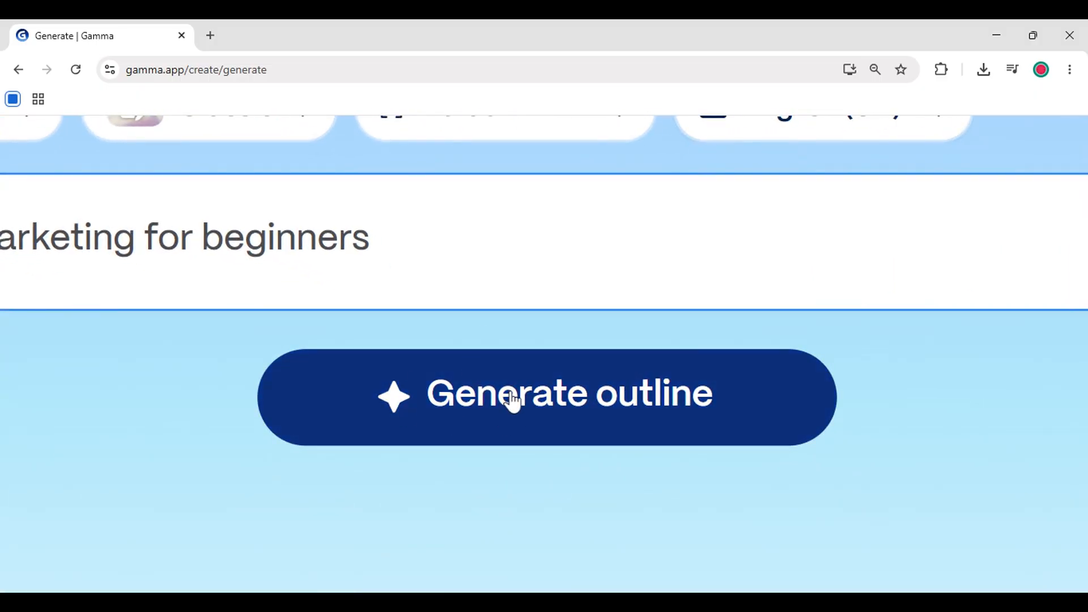
pyautogui.scroll(-5, 513, 404)
pyautogui.click(485, 408)
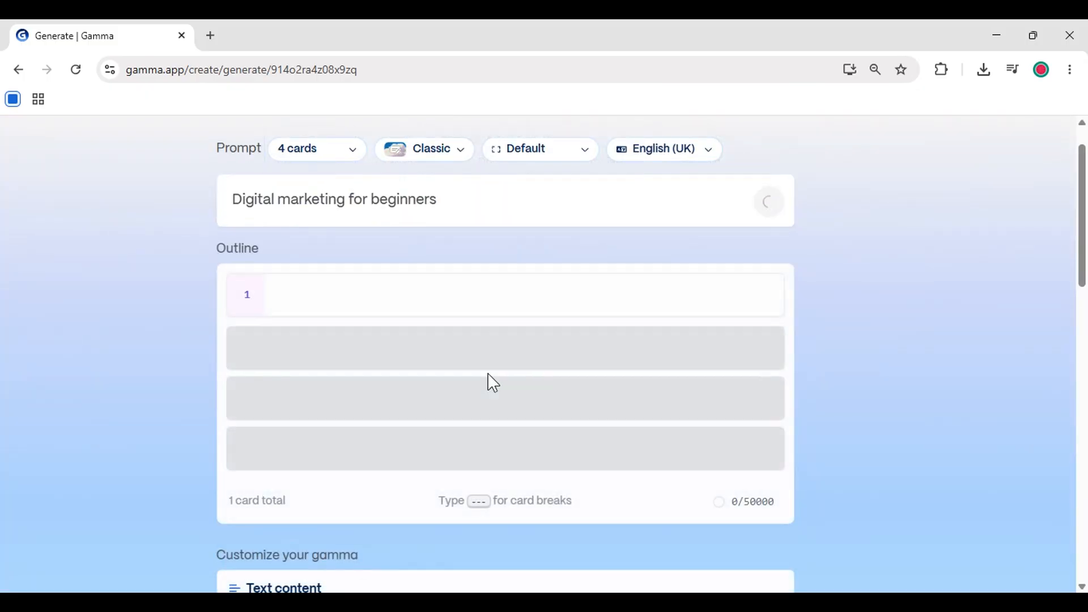
# - Delete the "Measure & Adapt" bullet and its leftover empty line from card 4 of the outline
pyautogui.scroll(-2, 384, 220)
pyautogui.scroll(6, 210, 331)
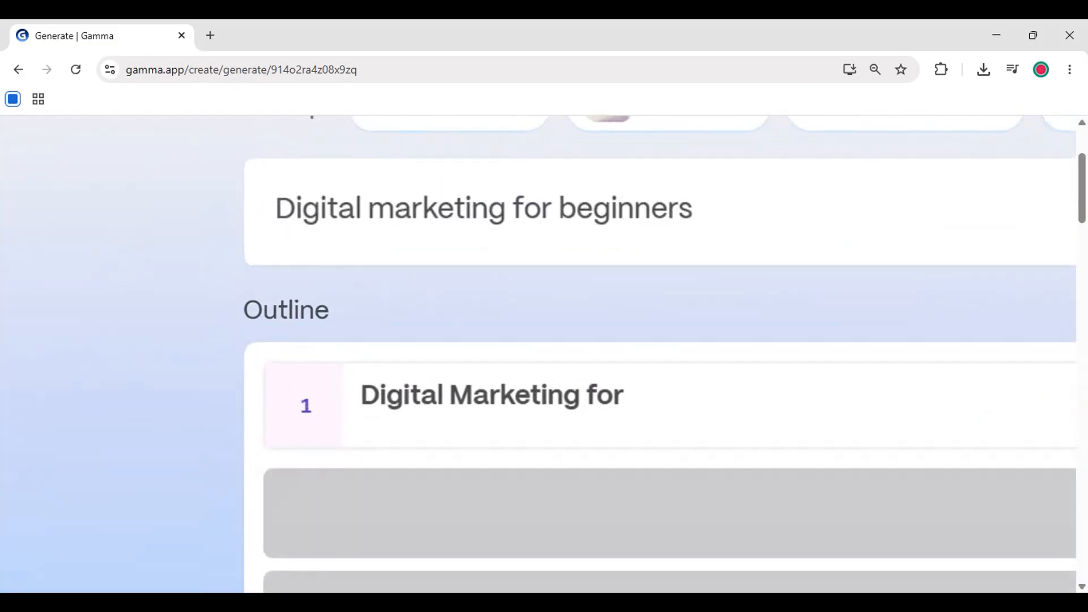
pyautogui.scroll(-6, 210, 331)
pyautogui.scroll(-2, 576, 359)
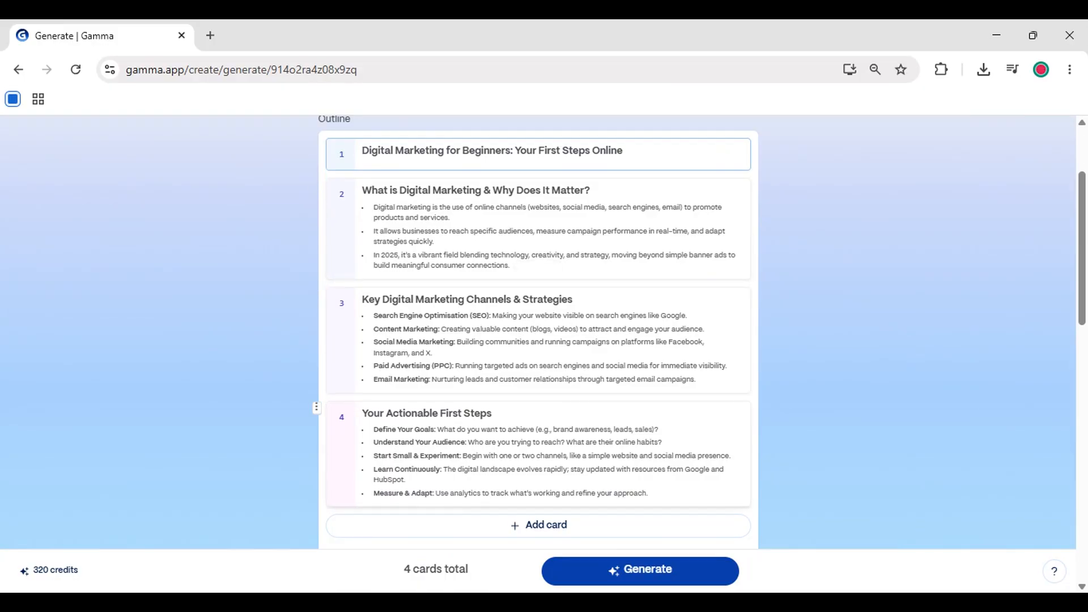
pyautogui.click(538, 470)
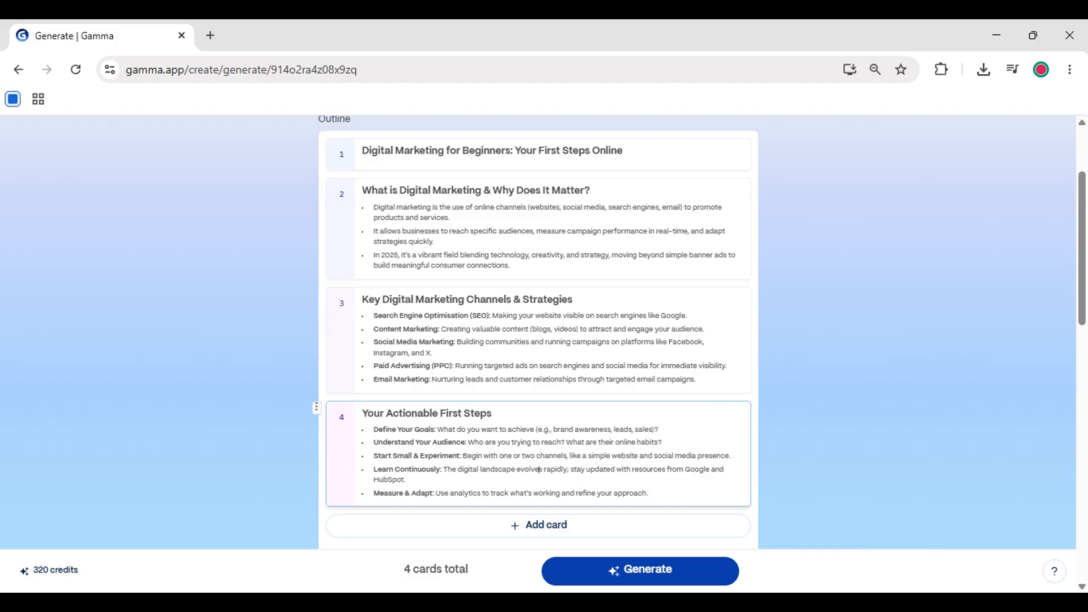
pyautogui.moveTo(565, 494); pyautogui.dragTo(373, 494)
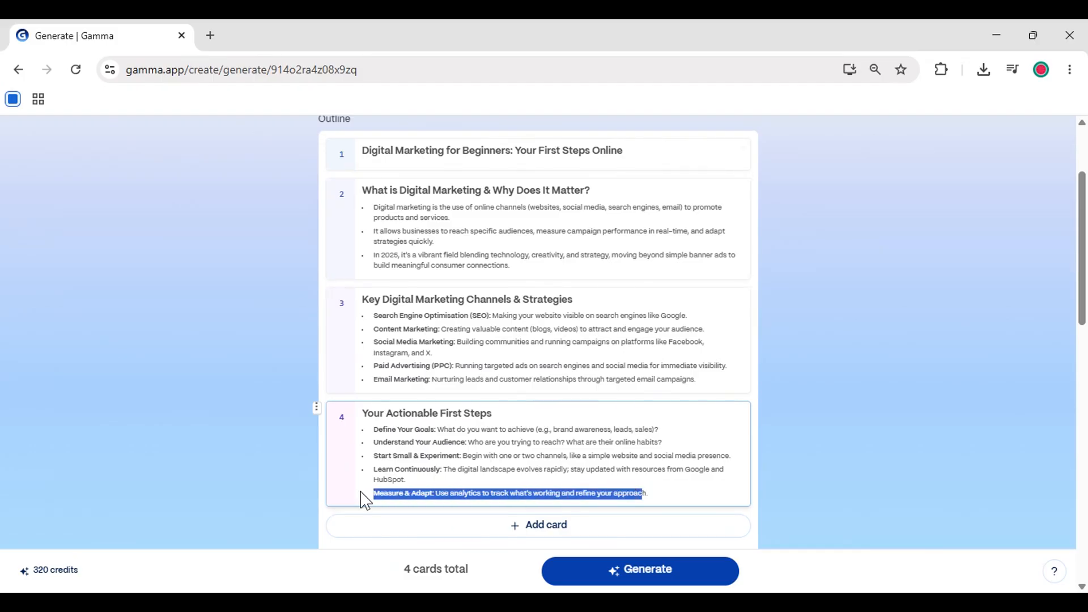
pyautogui.press('BackSpace')
pyautogui.press('BackSpace')
pyautogui.press('BackSpace')
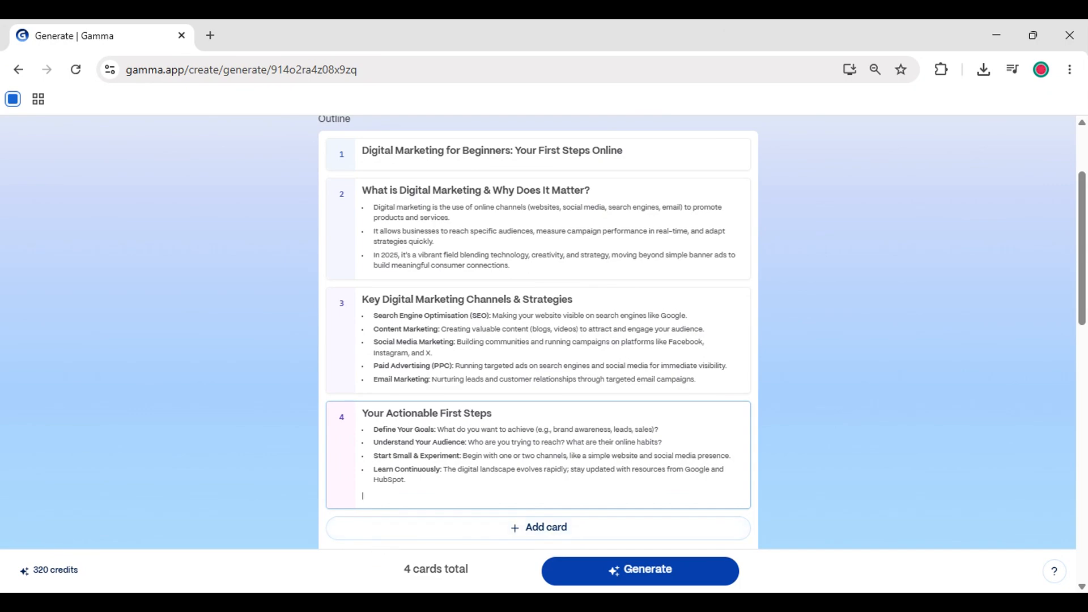
pyautogui.press('BackSpace')
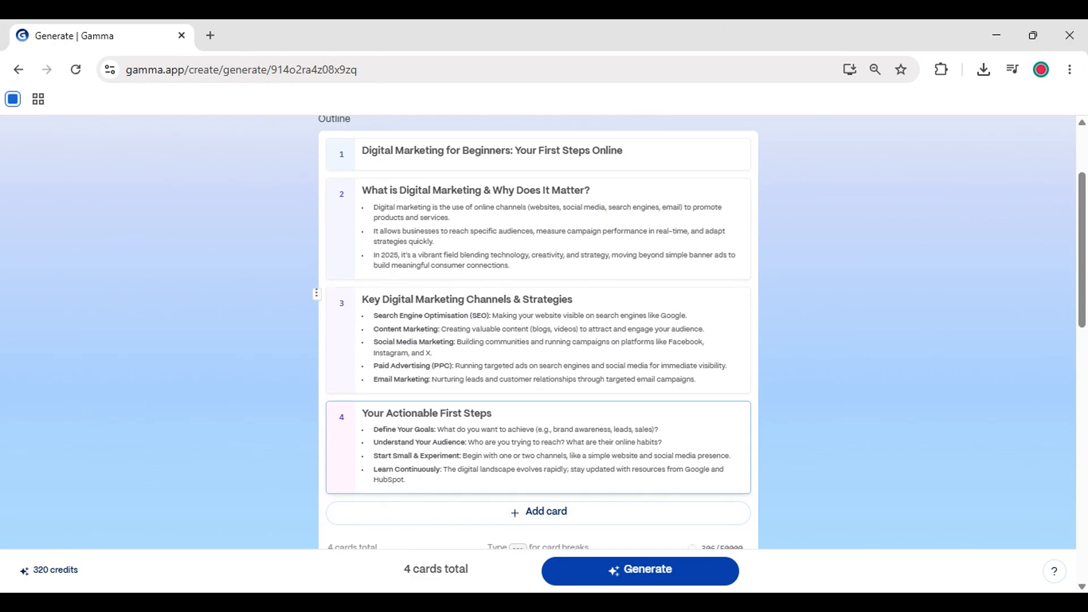
# - Shorten the title of card 1 in the outline to "Digital Marketing for Beginners"
pyautogui.scroll(2, 524, 240)
pyautogui.scroll(4, 525, 240)
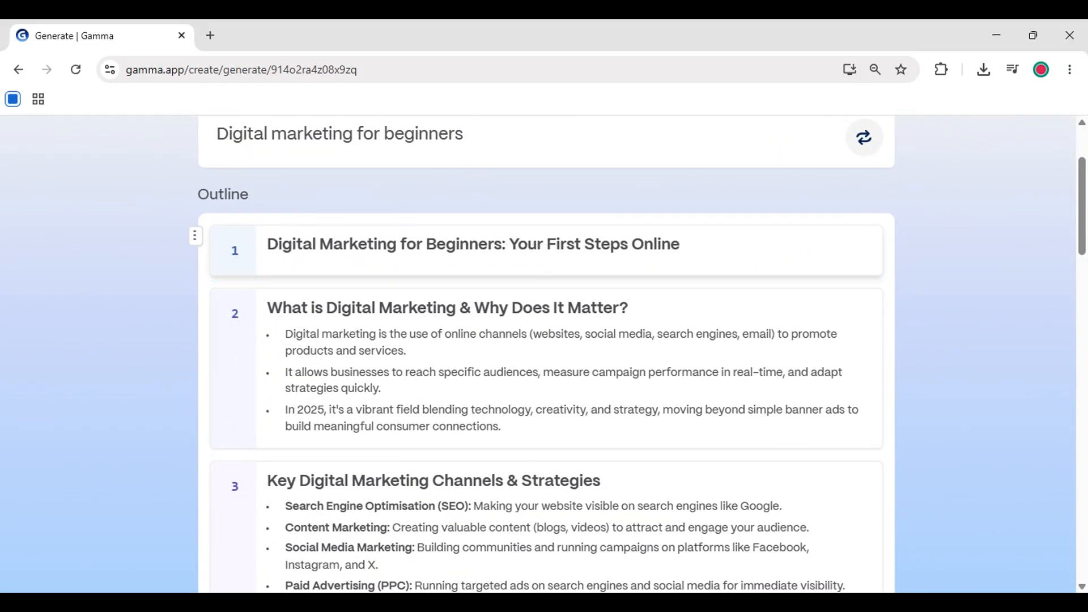
pyautogui.moveTo(504, 244); pyautogui.dragTo(681, 244)
pyautogui.press('BackSpace')
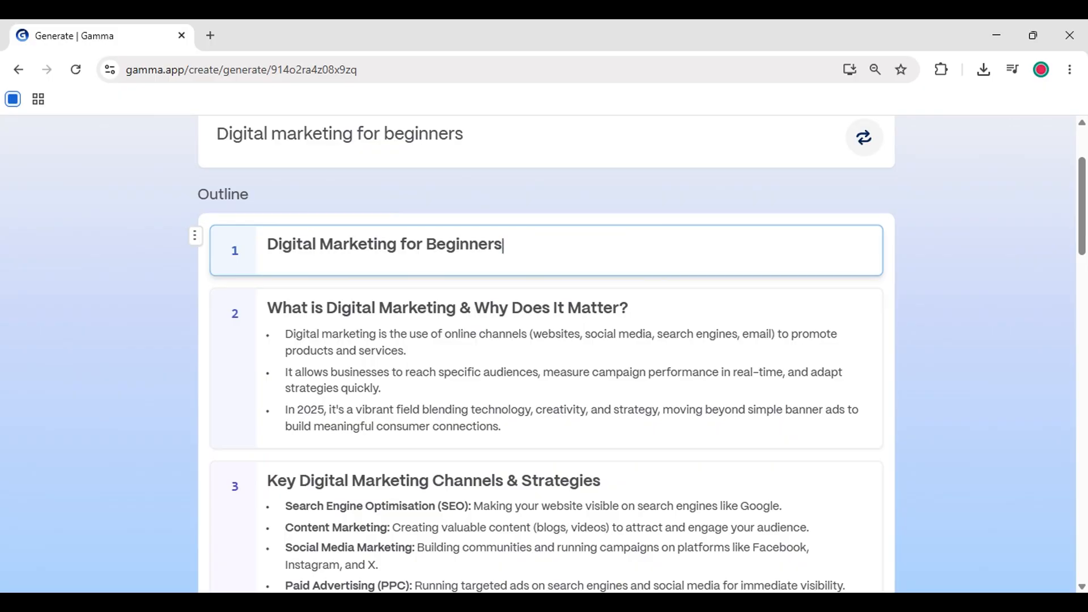
# - Try Minimal as the amount of text per card and switch back to Concise
pyautogui.scroll(-5, 475, 431)
pyautogui.scroll(-4, 474, 432)
pyautogui.scroll(-5, 475, 432)
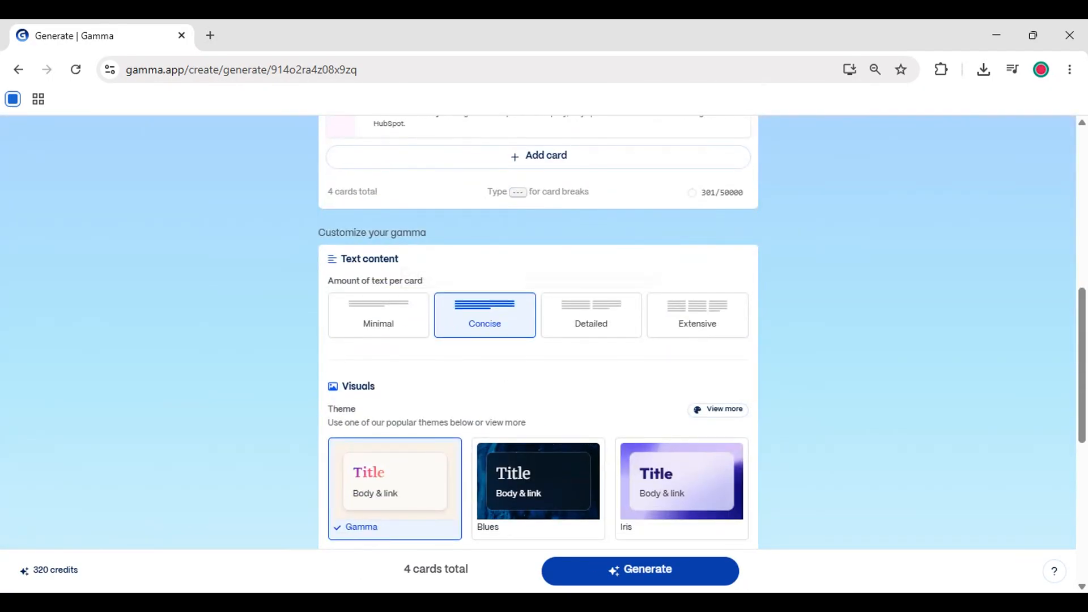
pyautogui.scroll(5, 546, 240)
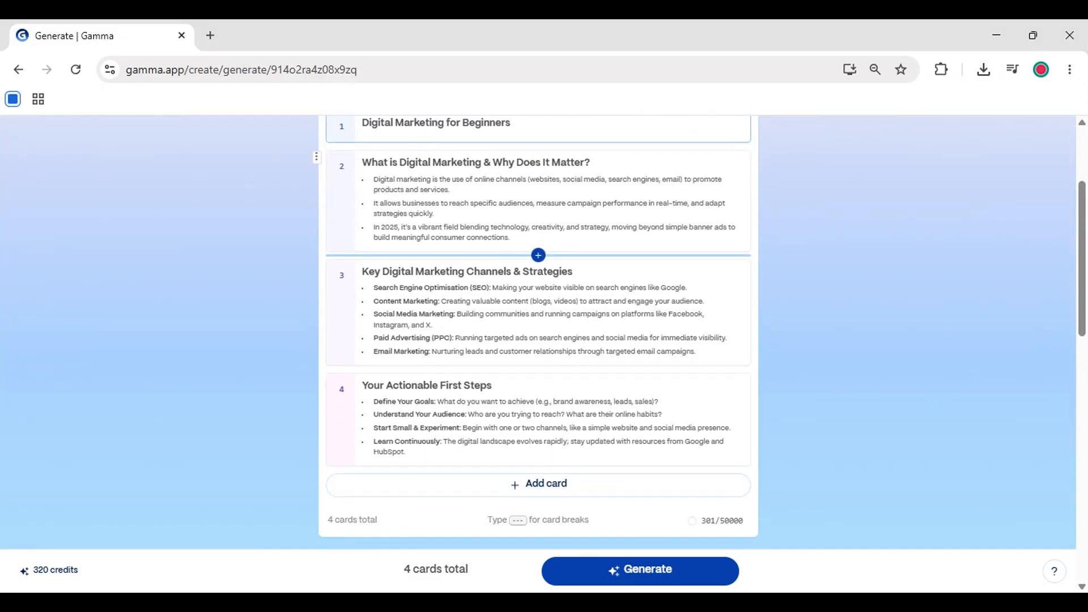
pyautogui.scroll(-7, 500, 292)
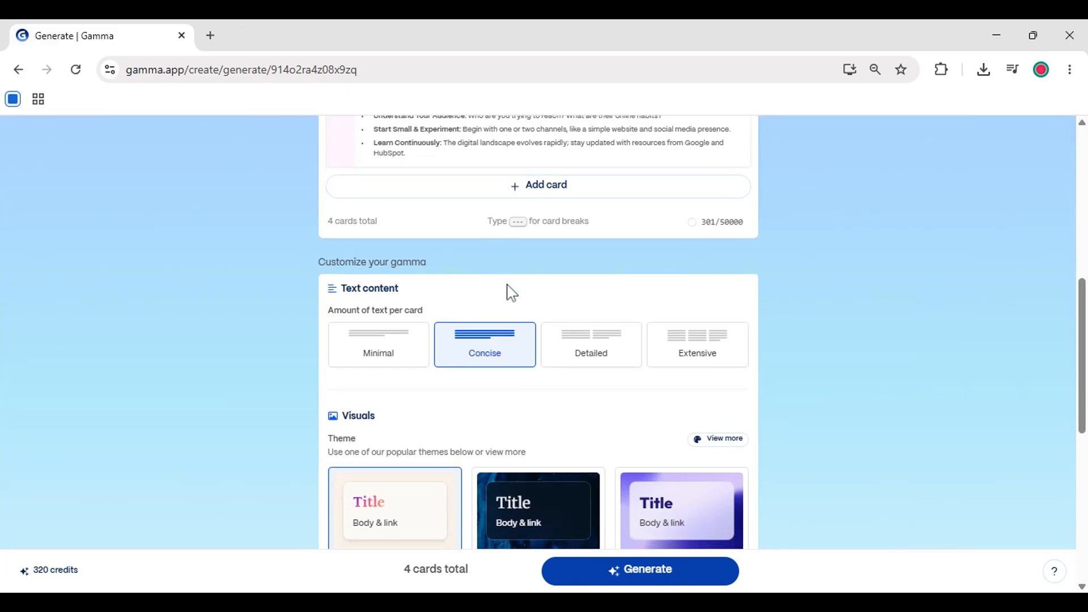
pyautogui.click(381, 253)
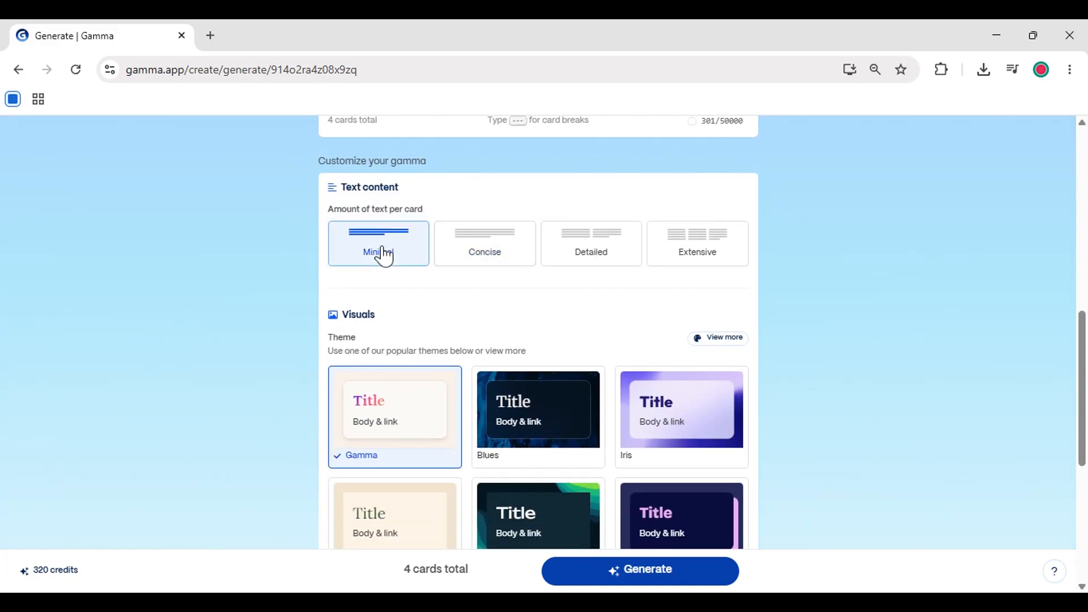
pyautogui.scroll(-2, 397, 272)
pyautogui.click(485, 132)
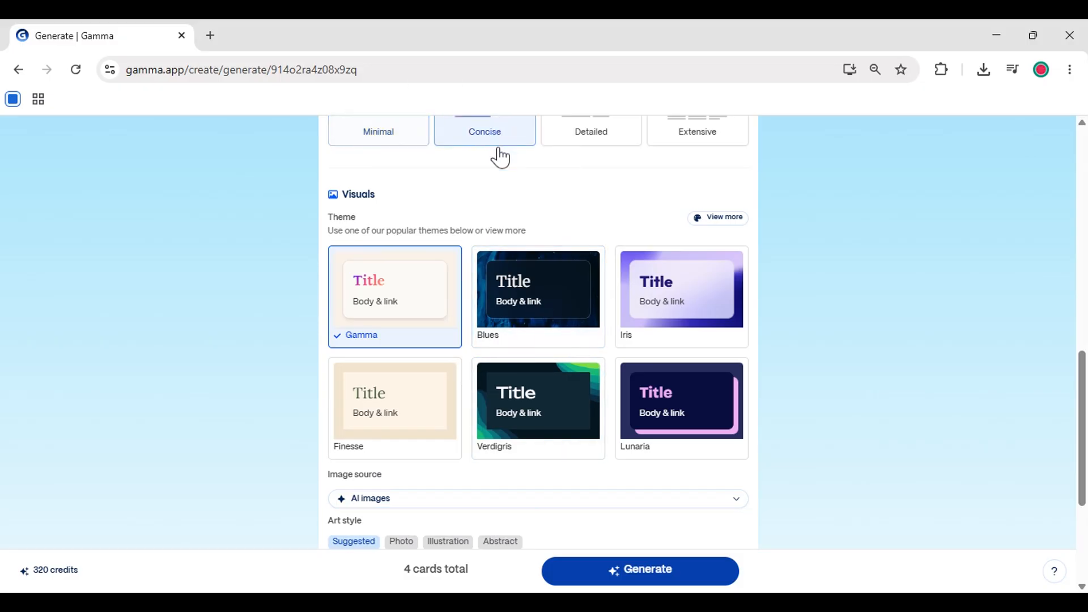
# - Try the Blues theme and settle on Lunaria as the presentation's theme
pyautogui.scroll(-1, 499, 397)
pyautogui.keyDown('ctrl'); pyautogui.scroll(4, 562, 260); pyautogui.keyUp('ctrl')
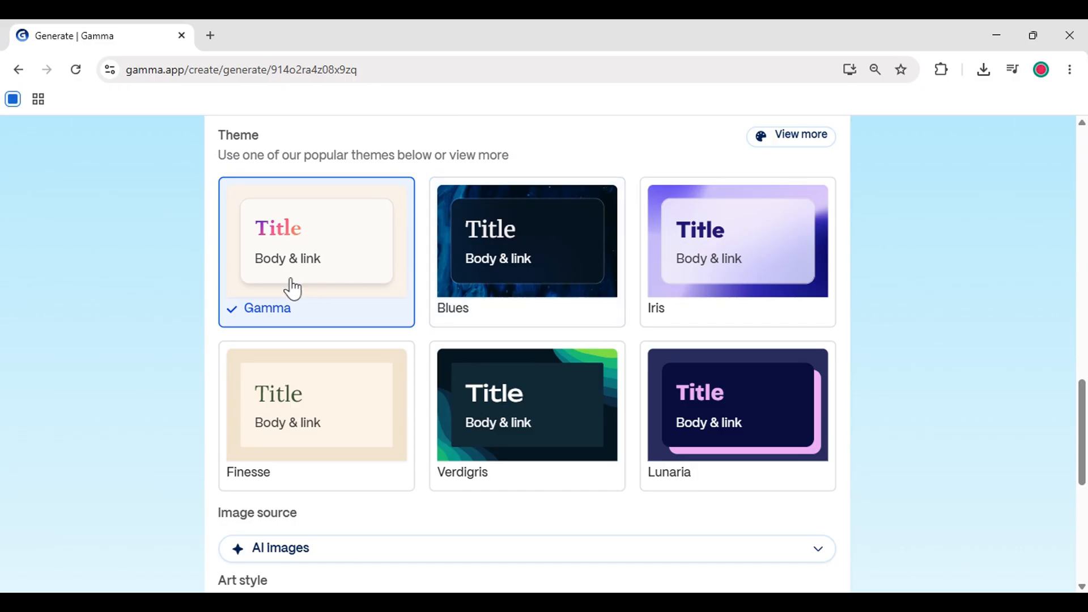
pyautogui.click(597, 235)
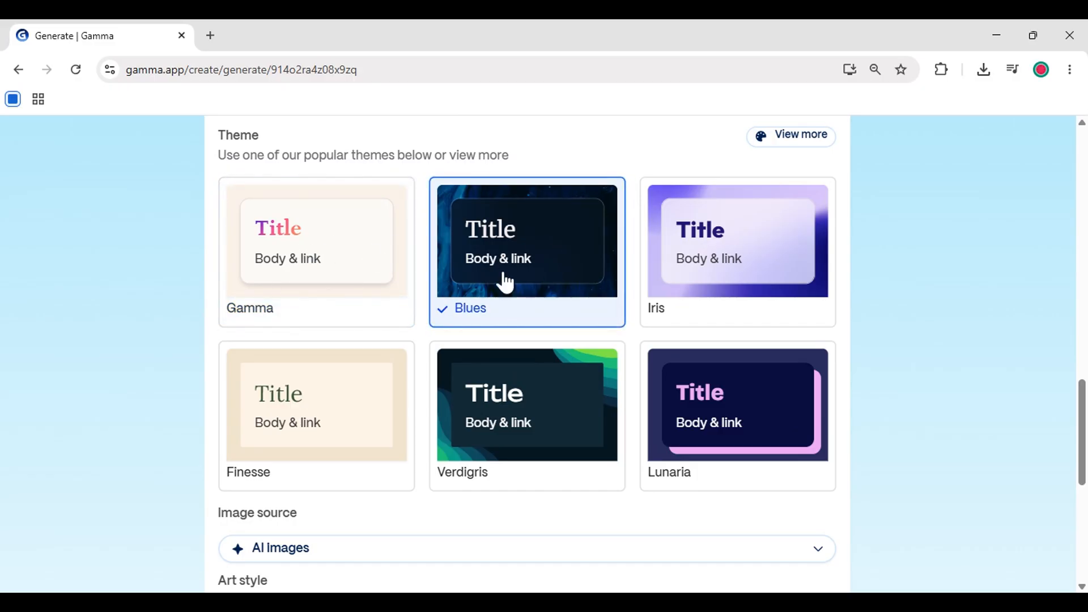
pyautogui.click(746, 440)
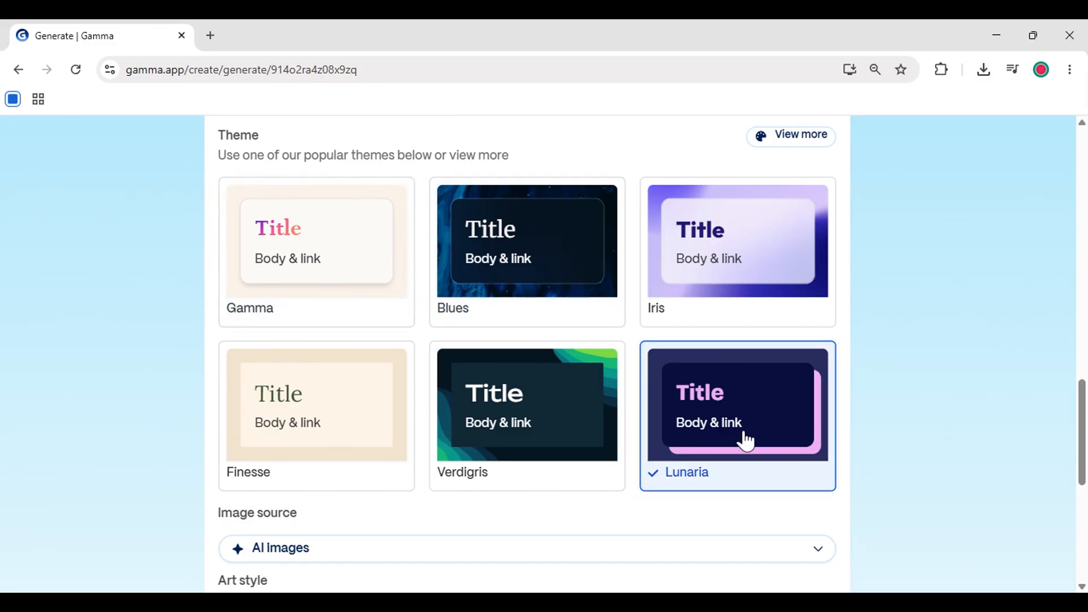
# - Switch the presentation's theme to Verdigris and generate the four-card deck
pyautogui.click(535, 419)
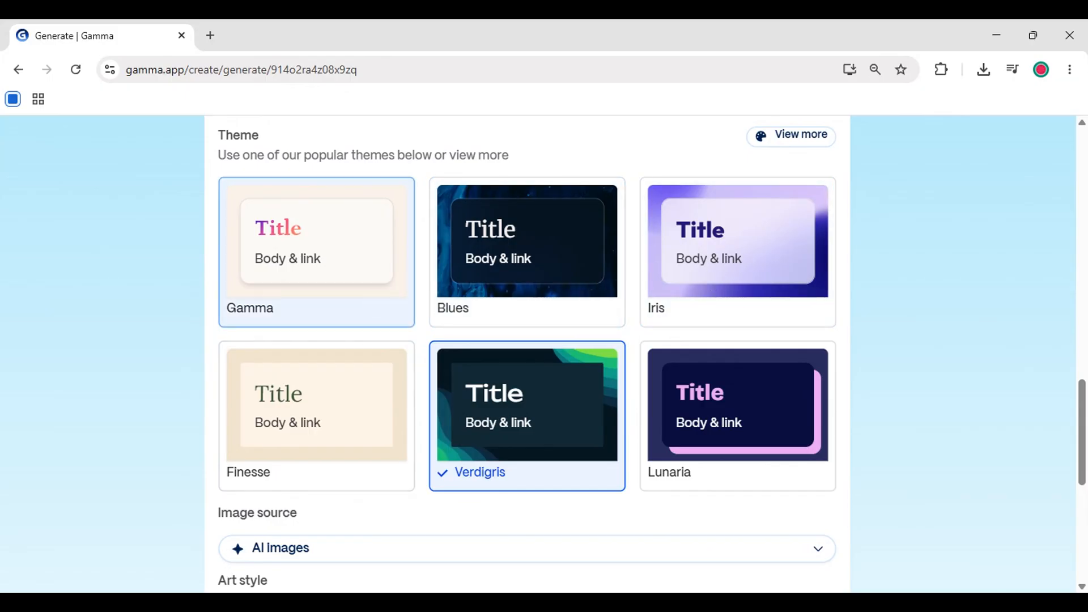
pyautogui.hotkey('ctrl', '-')
pyautogui.hotkey('ctrl', '-')
pyautogui.hotkey('ctrl', '-')
pyautogui.hotkey('ctrl', '-')
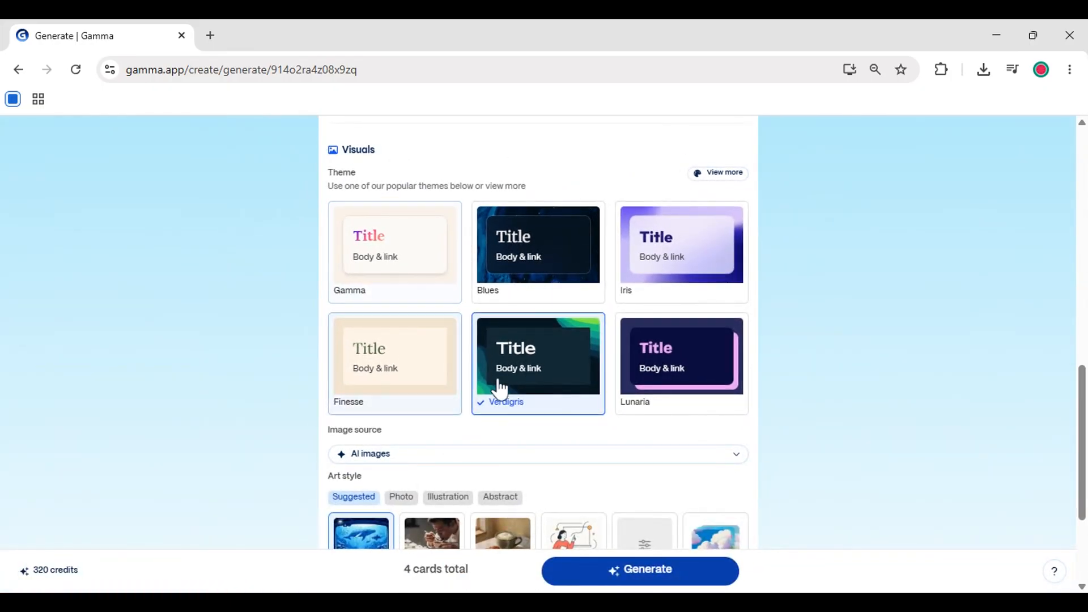
pyautogui.scroll(5, 662, 578)
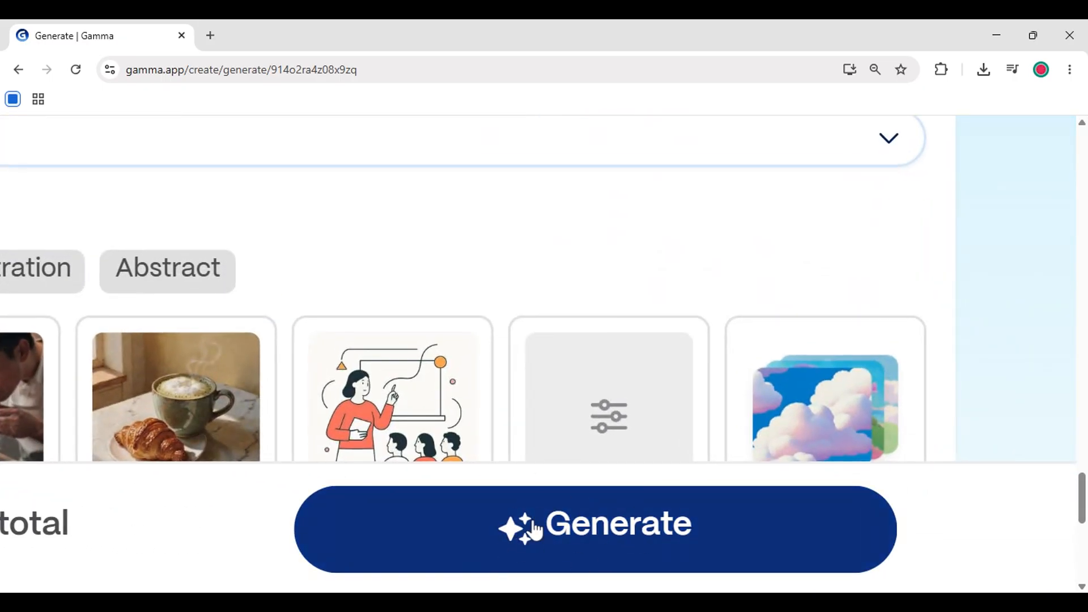
pyautogui.click(566, 557)
pyautogui.scroll(-5, 566, 557)
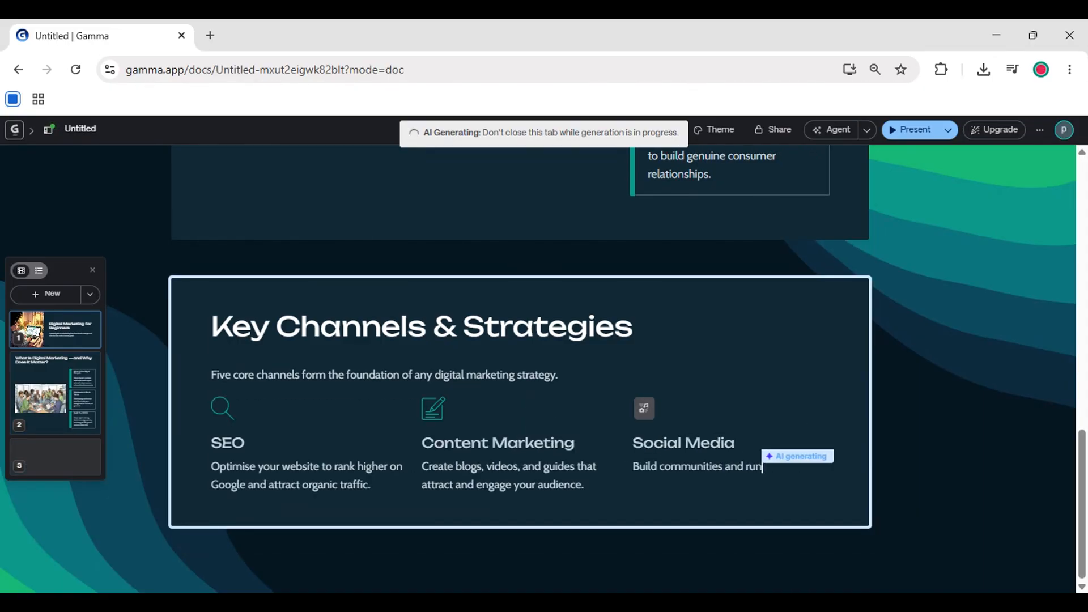
pyautogui.click(1040, 130)
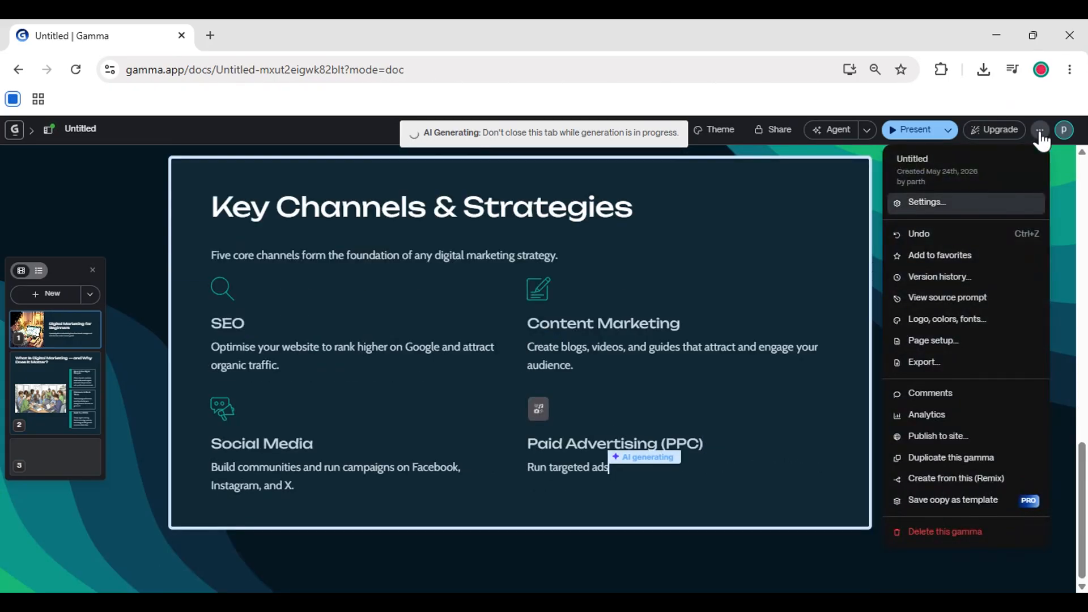
pyautogui.click(1040, 130)
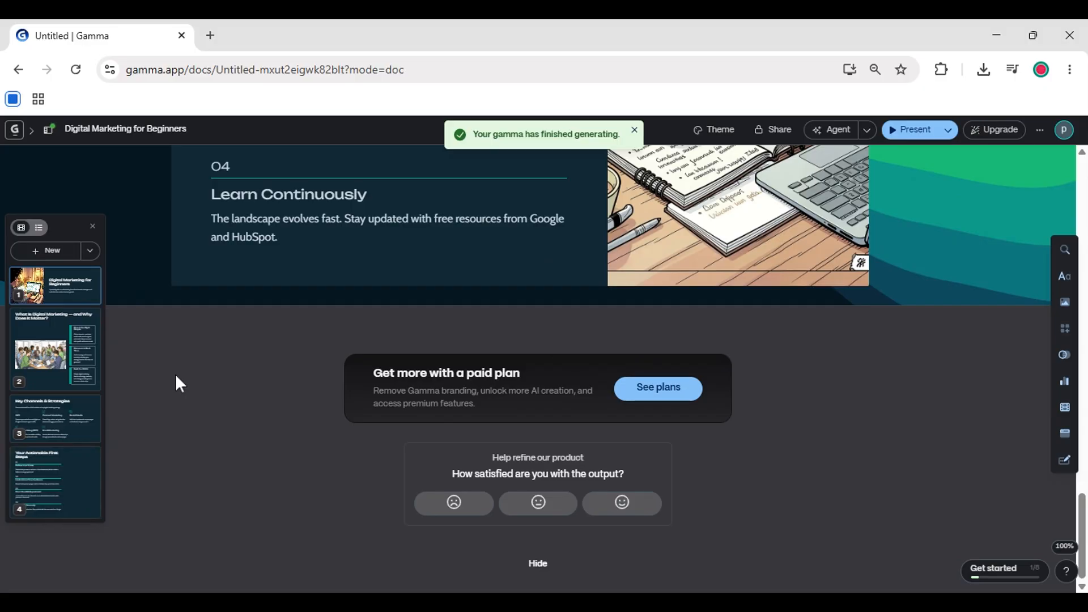
# - Review the generated cards from "Your Actionable First Steps" back to the title card, checking their text and images
pyautogui.scroll(6, 175, 384)
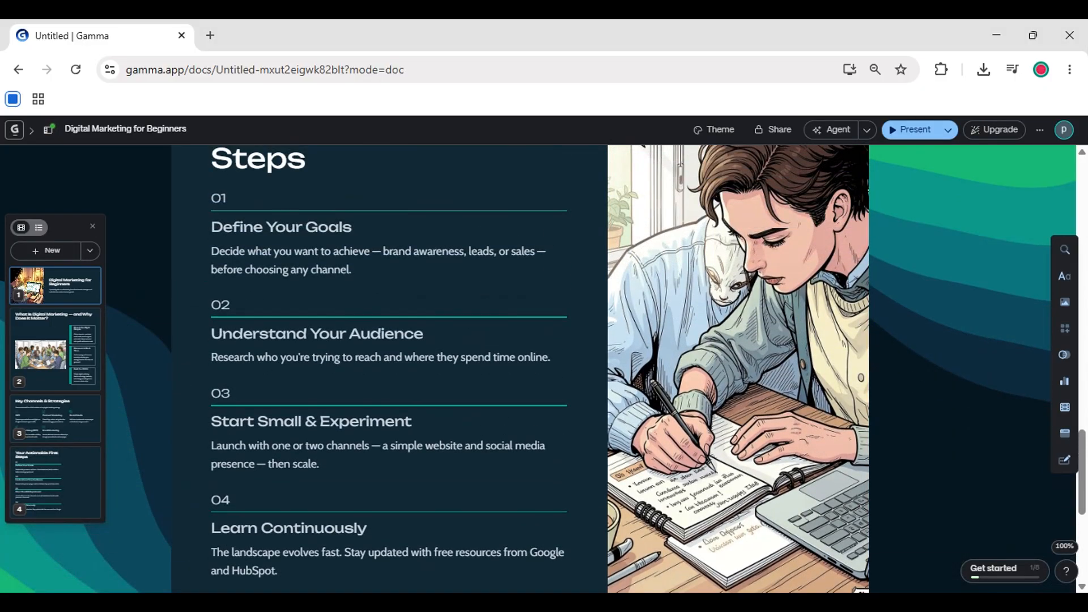
pyautogui.scroll(3, 749, 343)
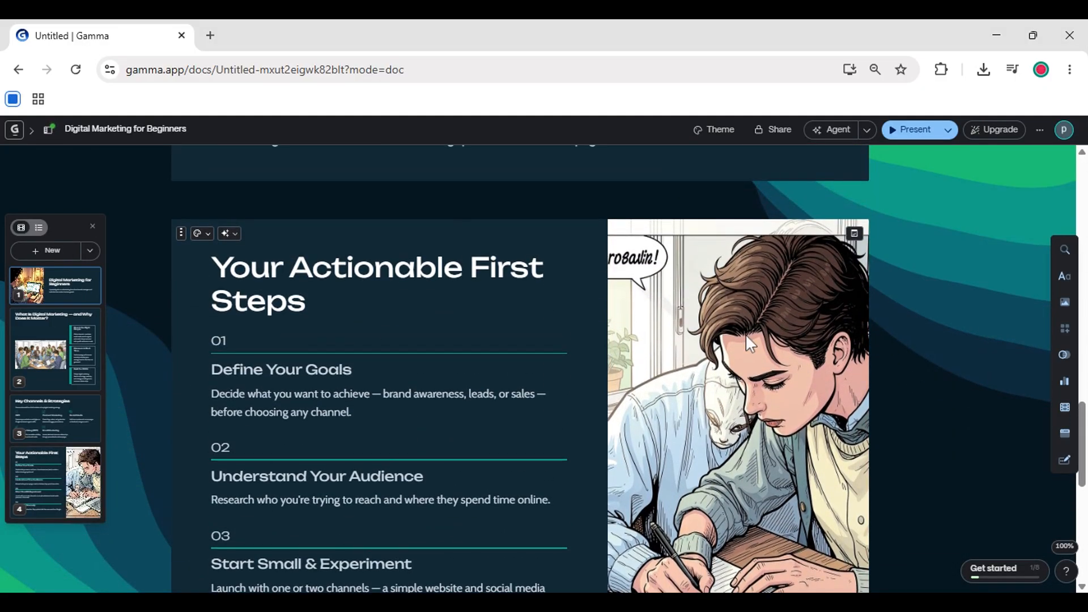
pyautogui.scroll(15, 715, 306)
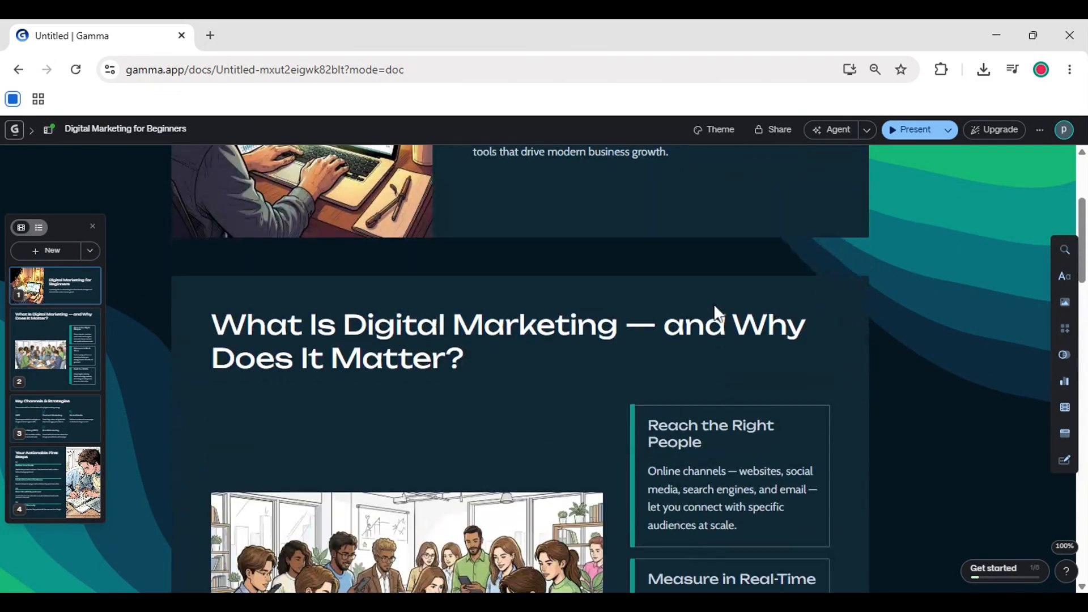
pyautogui.scroll(-5, 713, 303)
pyautogui.scroll(9, 520, 368)
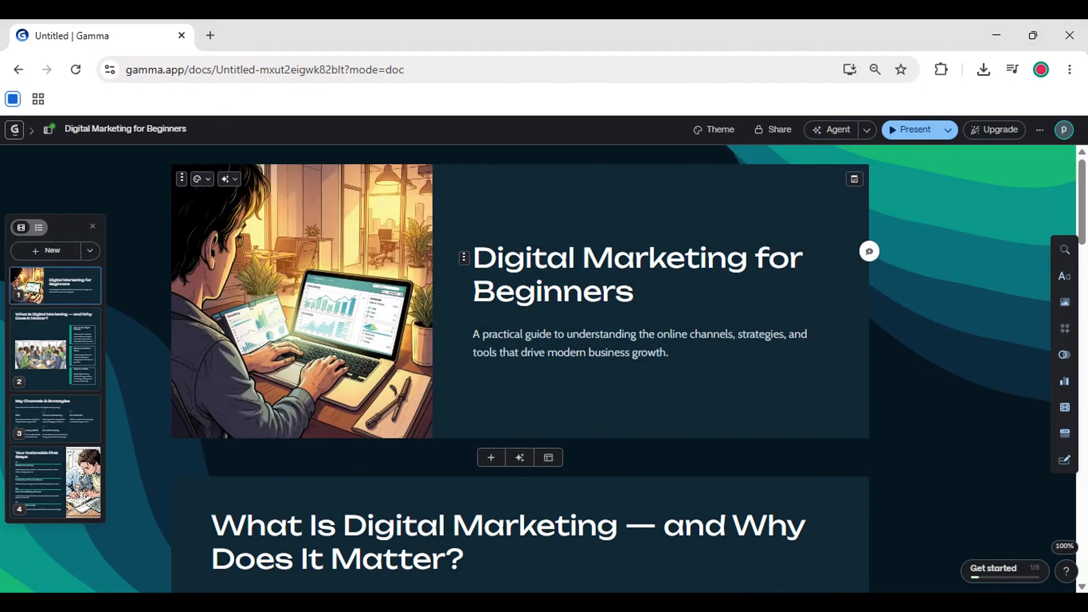
pyautogui.scroll(5, 518, 301)
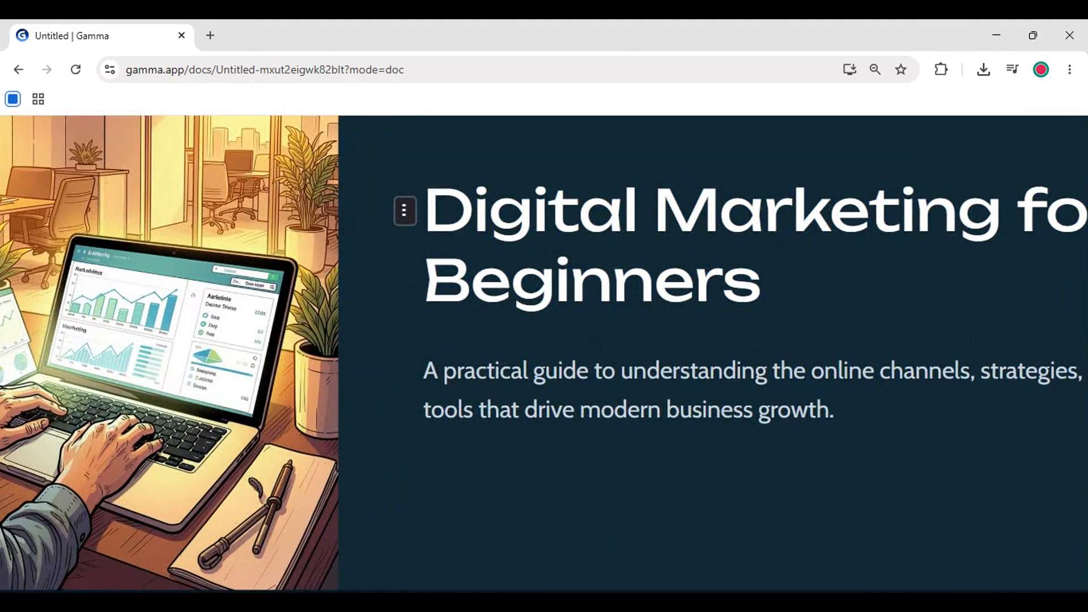
pyautogui.scroll(-5, 407, 338)
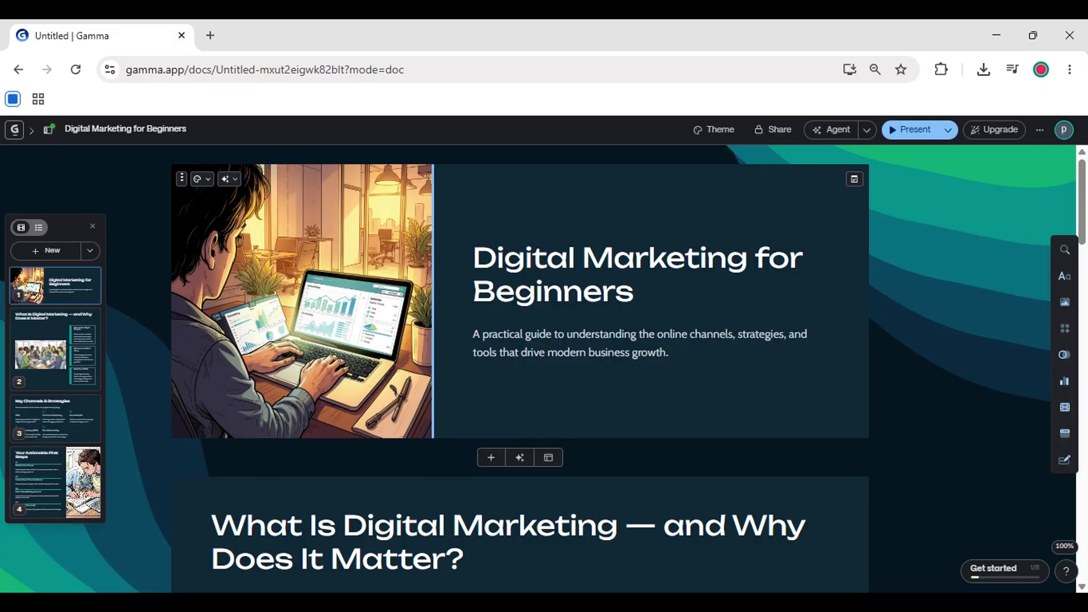
# - Start presenting the deck from the "Digital Marketing for Beginners" title card
pyautogui.tripleClick(467, 271)
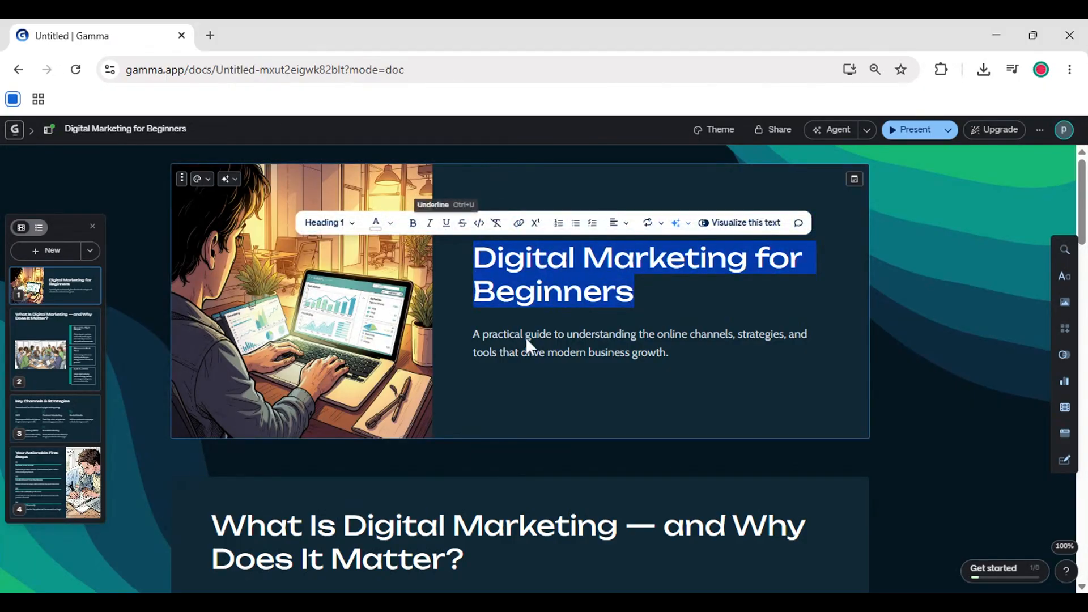
pyautogui.click(498, 259)
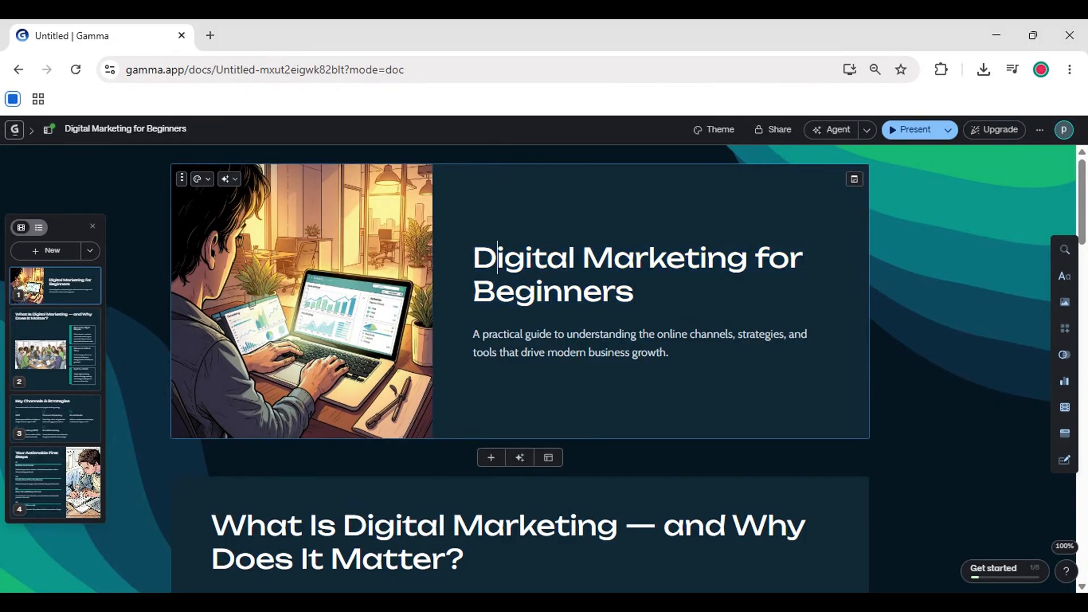
pyautogui.click(917, 136)
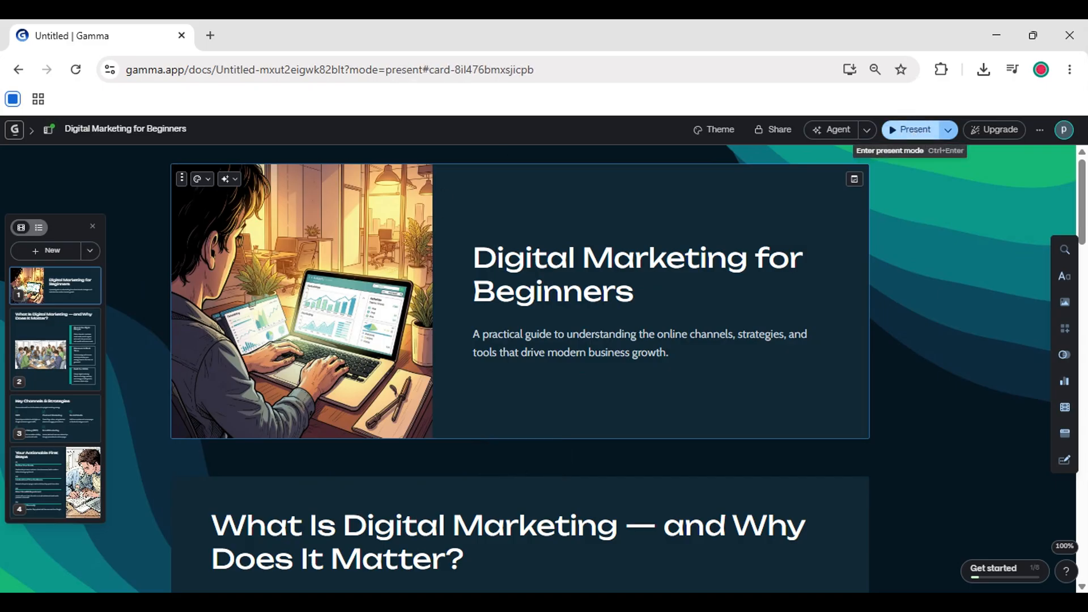